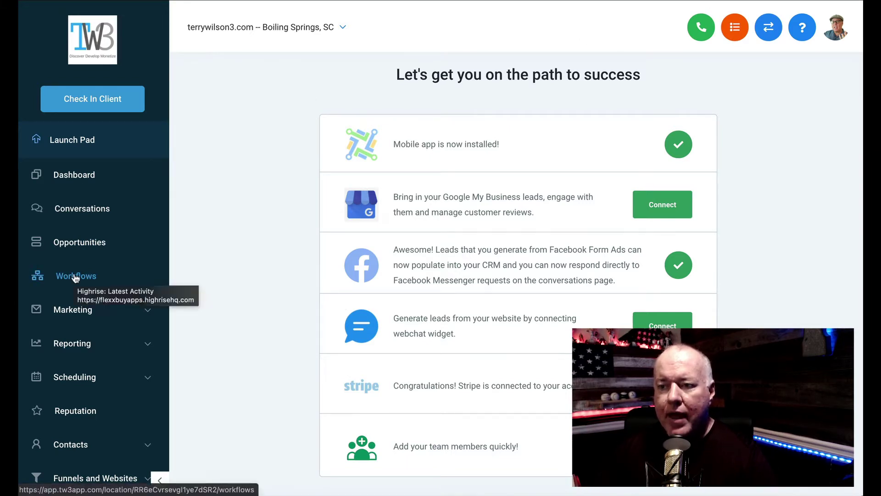
Step: Go to Workflows and open the 'Workflow from - Podcast Invite' draft showing its Email 1 action
left_click(74, 277)
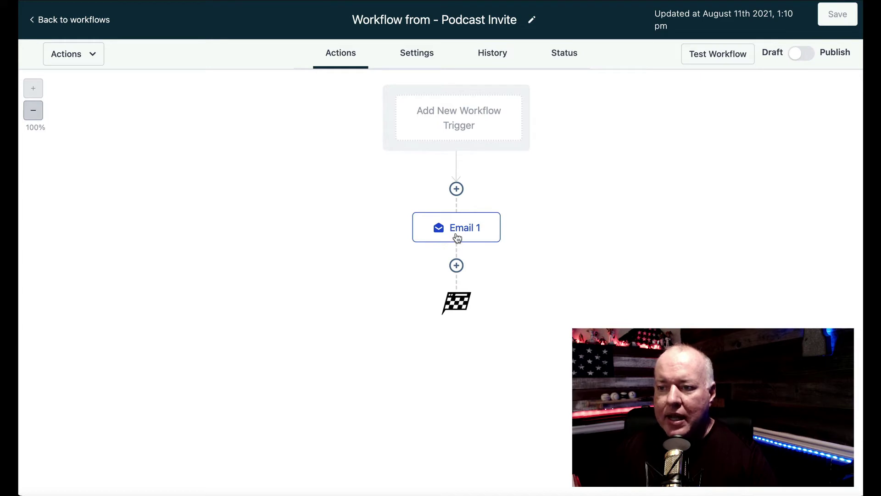
Step: Insert a new action step below Email 1 and browse the Actions panel's full list
left_click(456, 266)
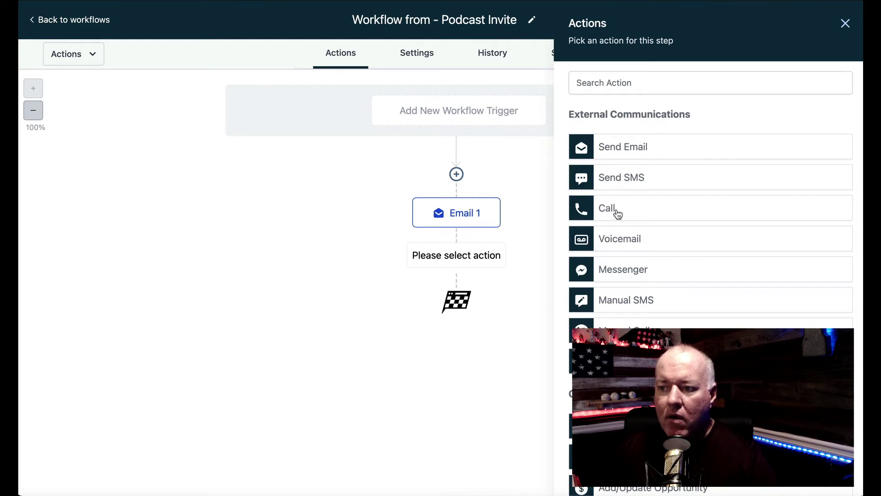
scroll(632, 214, "down", 3)
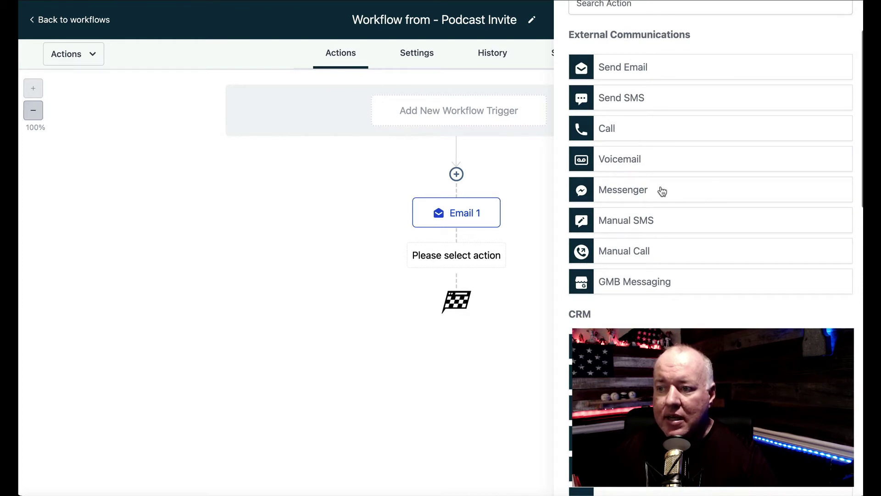
scroll(686, 236, "down", 1)
scroll(686, 234, "down", 2)
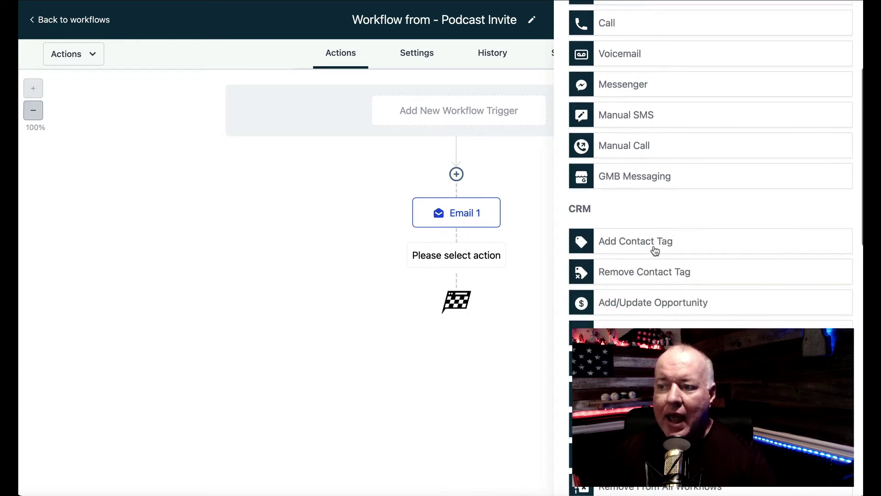
scroll(674, 248, "down", 1)
scroll(679, 246, "down", 1)
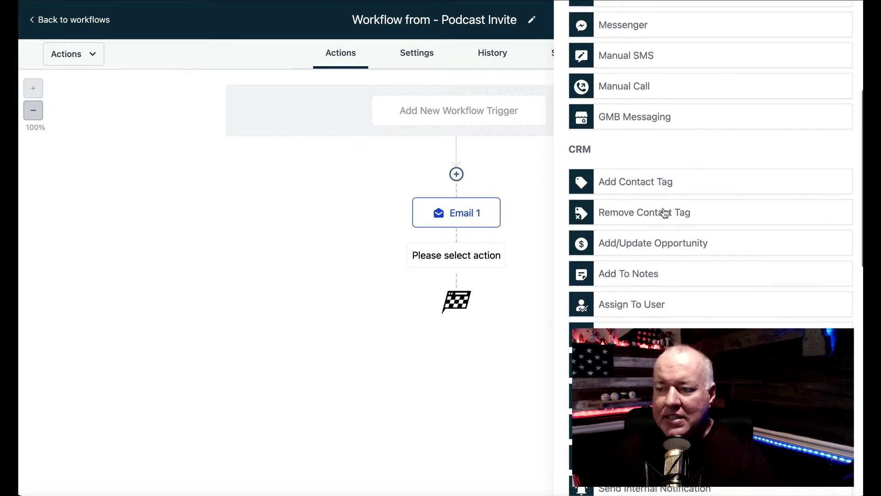
scroll(680, 230, "down", 2)
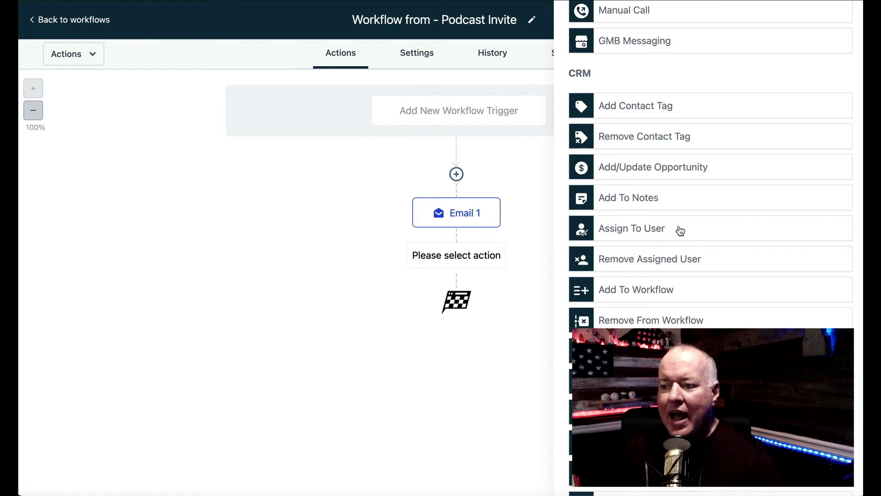
scroll(677, 230, "down", 3)
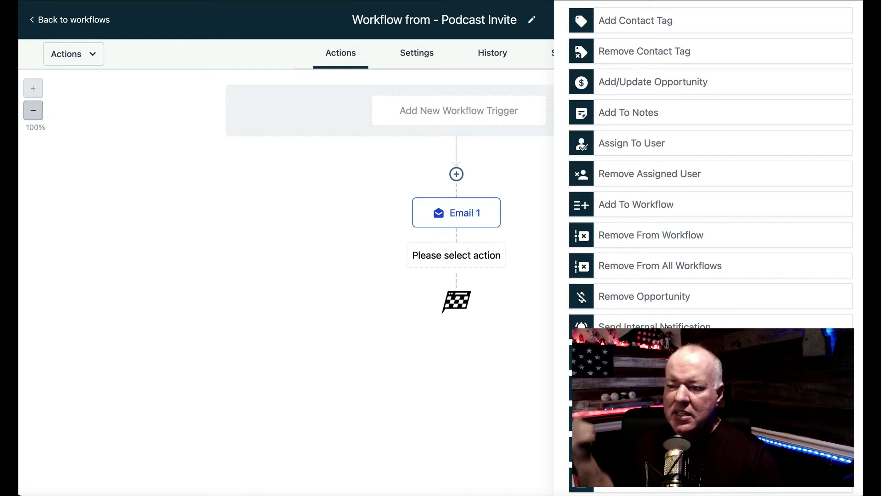
scroll(666, 324, "down", 6)
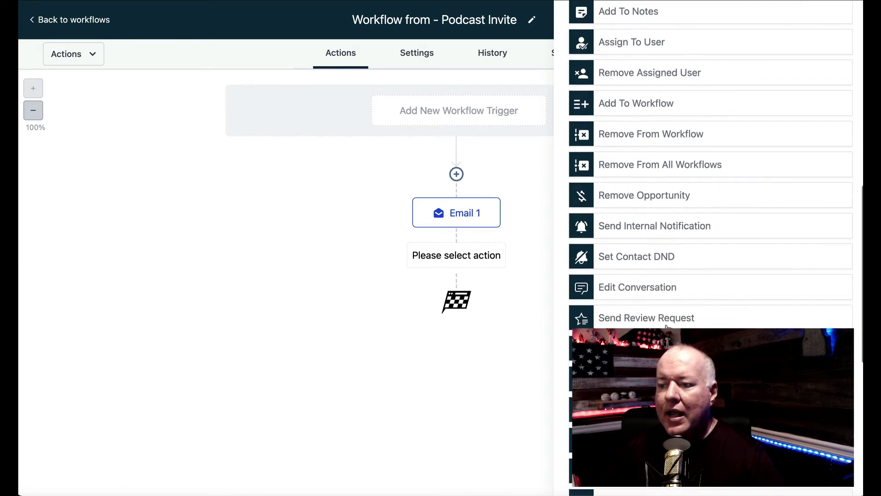
scroll(667, 325, "down", 4)
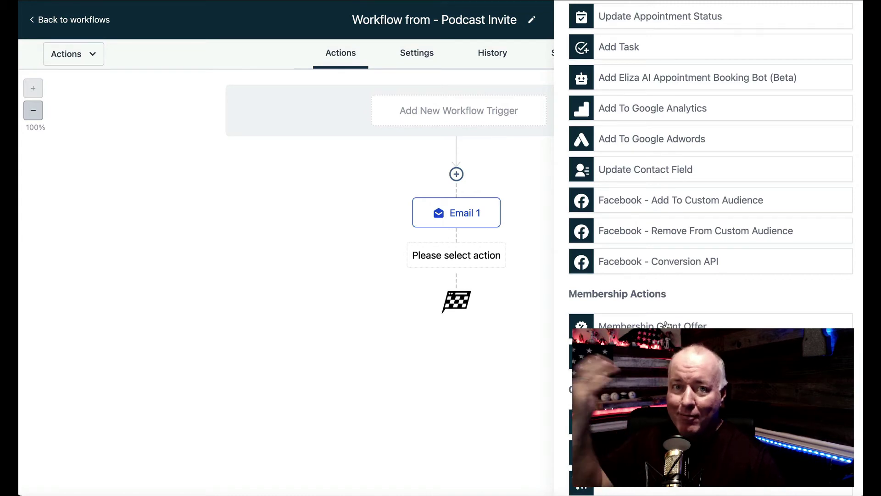
scroll(666, 324, "up", 10)
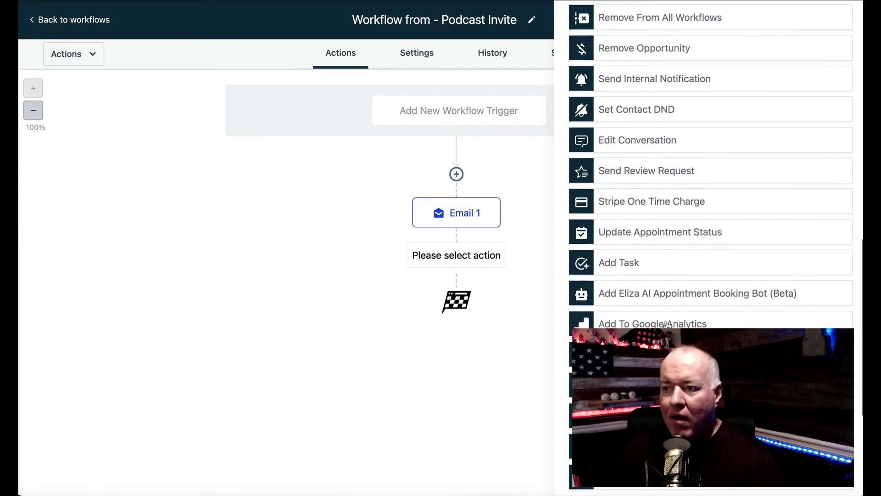
scroll(690, 320, "up", 5)
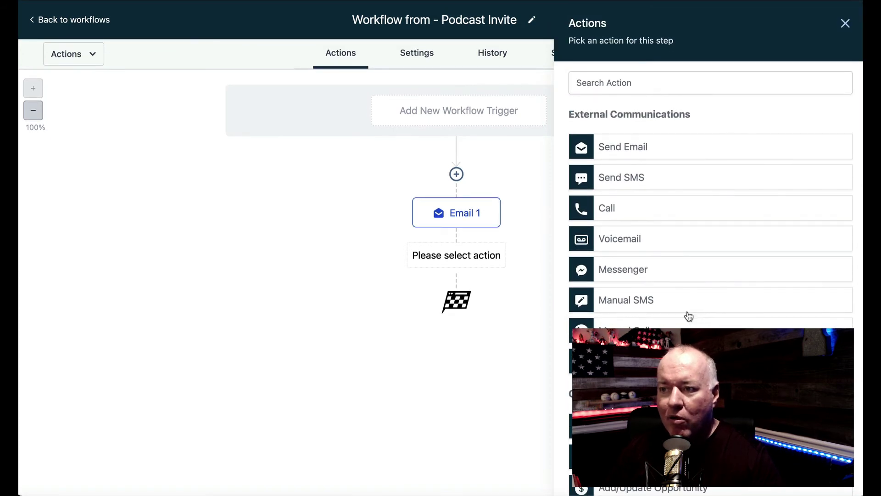
scroll(688, 316, "down", 1)
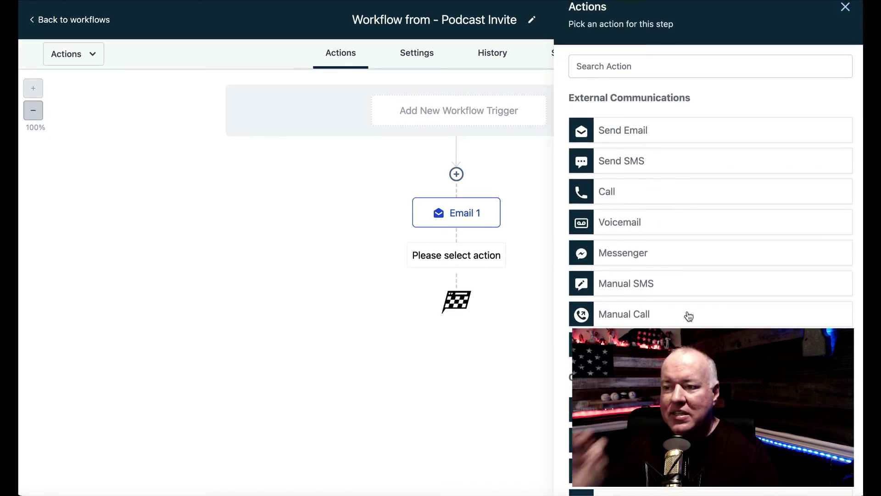